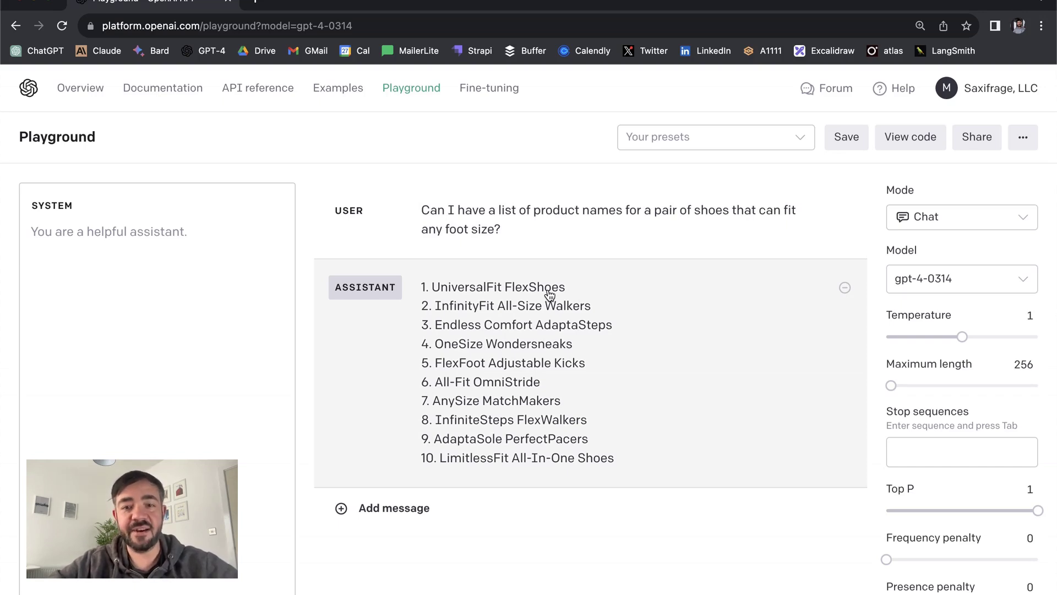
- Add the lines 'A good name is memorable', 'Easy to understand' and 'Unique' below the shoe-name question
{"action": "left_click", "coordinate": [509, 229]}
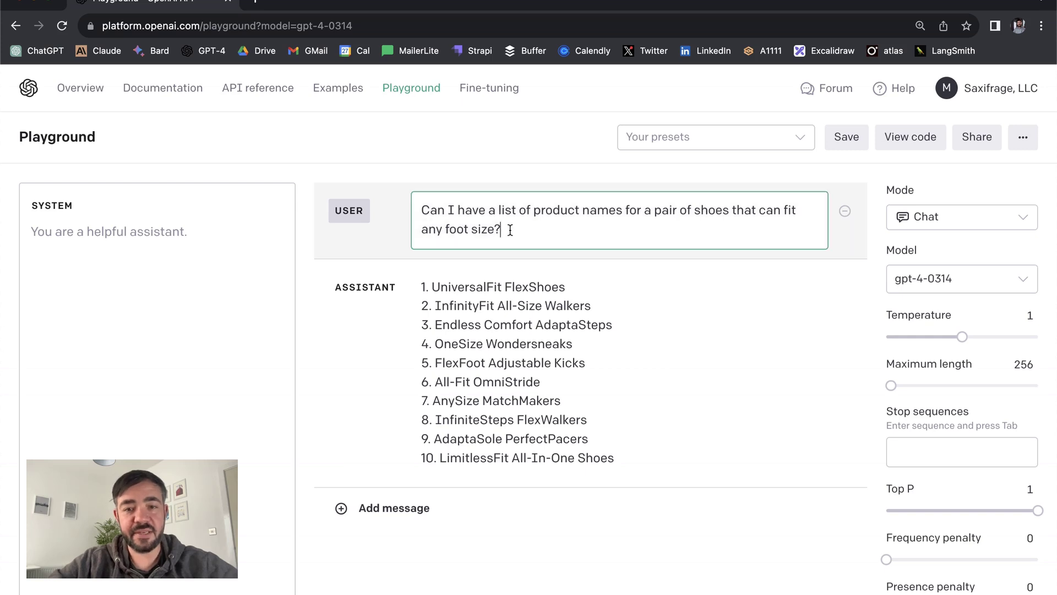
{"action": "key", "text": "Return"}
{"action": "key", "text": "Return"}
{"action": "type", "text": "A good name is memorable"}
{"action": "key", "text": "Return"}
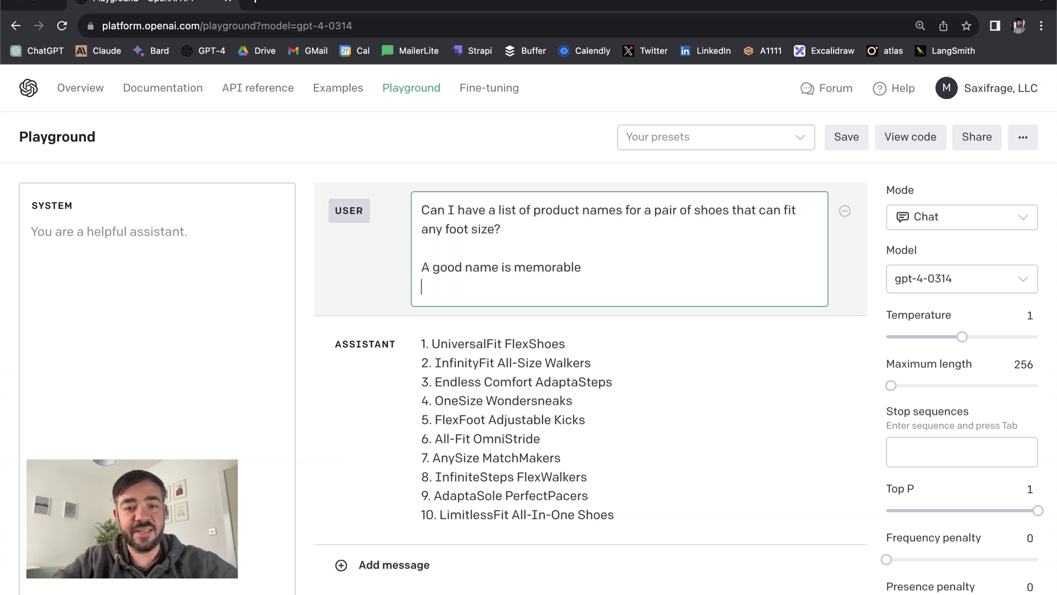
{"action": "type", "text": "Easy to unders"}
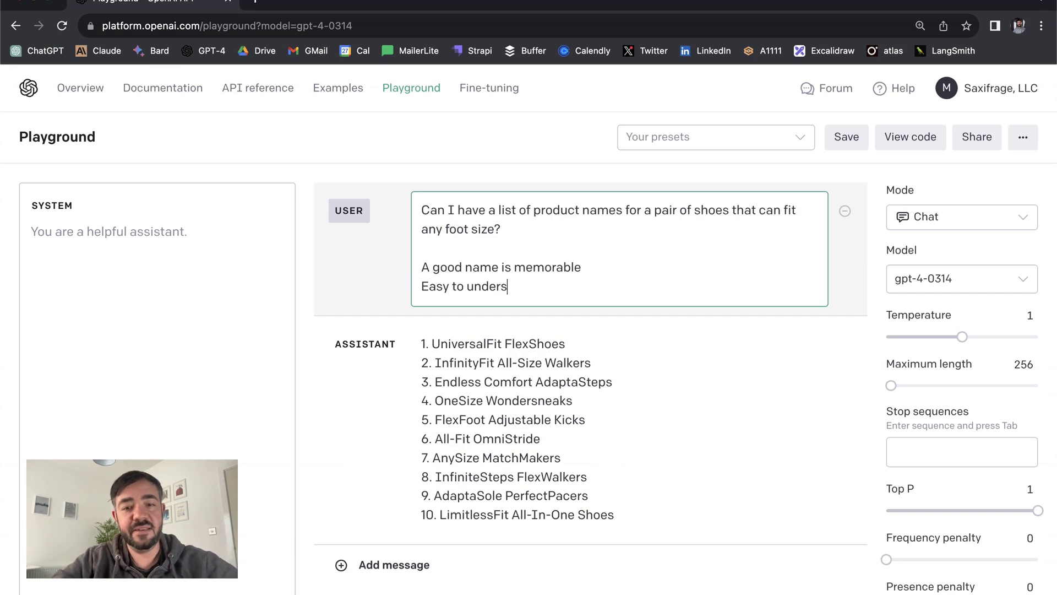
{"action": "type", "text": "tand"}
{"action": "key", "text": "Return"}
{"action": "type", "text": "Unique"}
- Reformat the criteria as 'A good name is:' with dash bullets Memorable, Easy to understand, Unique
{"action": "left_click", "coordinate": [506, 249]}
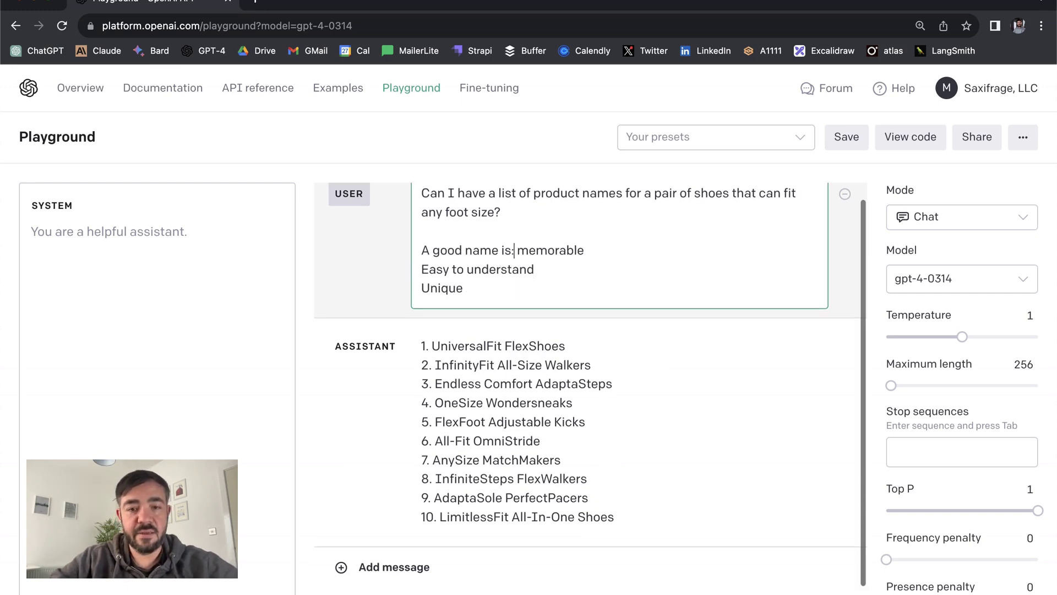
{"action": "type", "text": ":"}
{"action": "key", "text": "Return"}
{"action": "key", "text": "Delete"}
{"action": "key", "text": "shift+Right"}
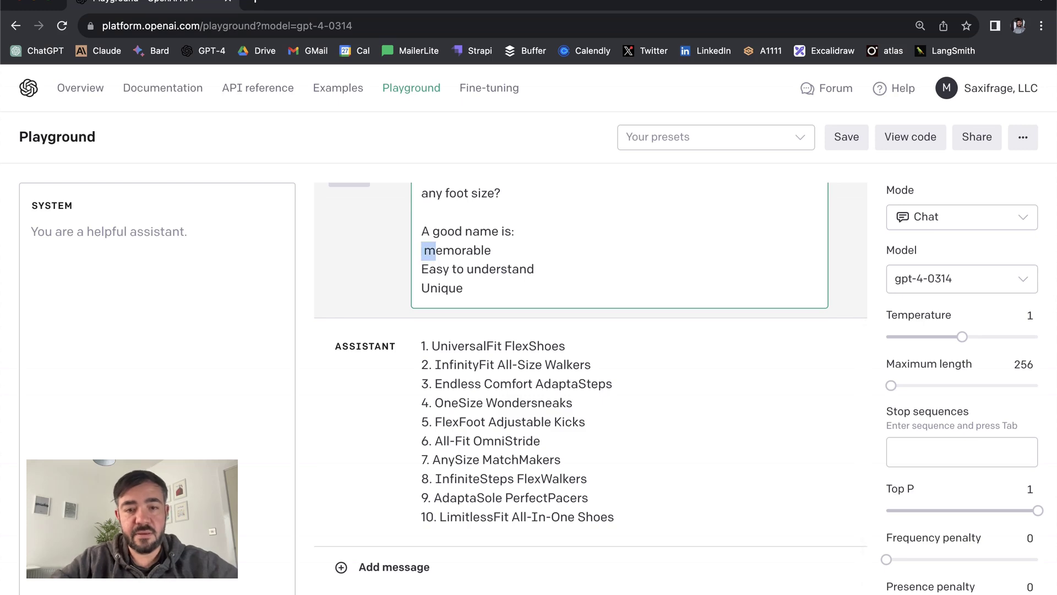
{"action": "type", "text": "M"}
{"action": "key", "text": "Left"}
{"action": "type", "text": "-"}
{"action": "left_click", "coordinate": [421, 269]}
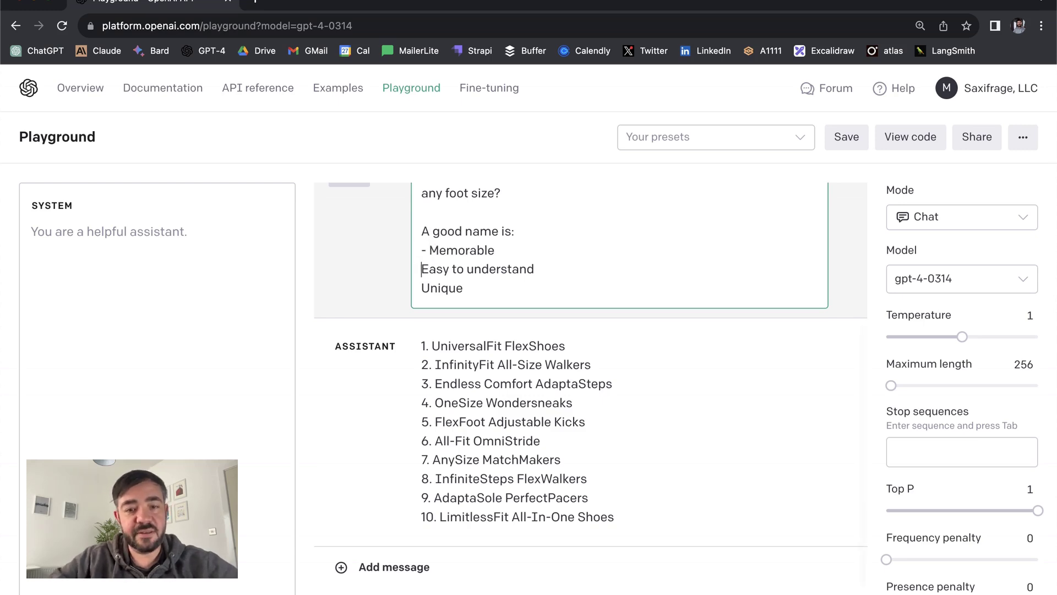
{"action": "type", "text": "-"}
{"action": "left_click", "coordinate": [422, 288]}
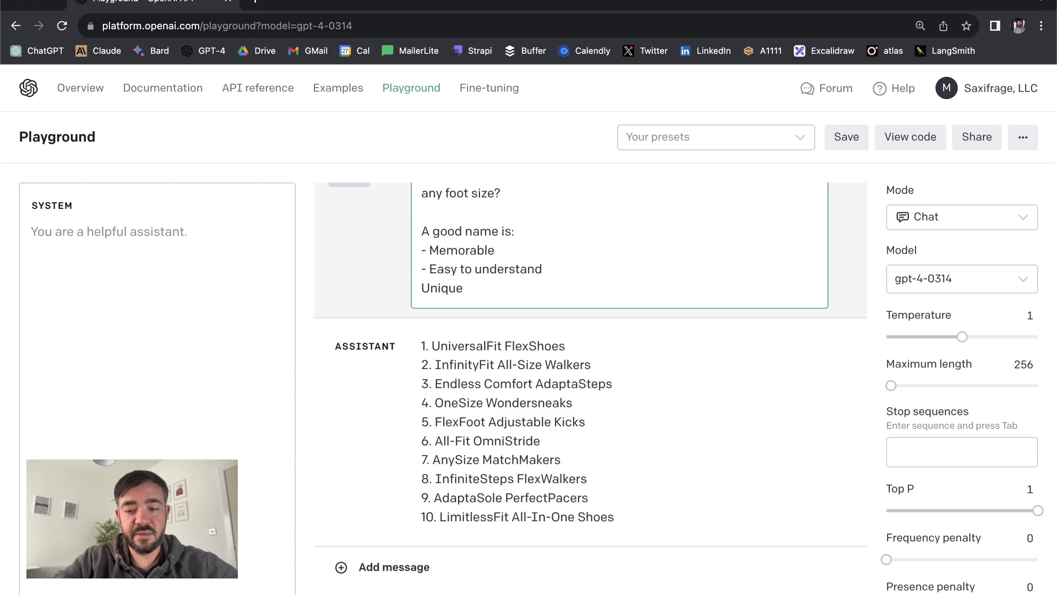
{"action": "type", "text": "-"}
- Delete the old shoe-name reply and resubmit the question for a fresh list of names
{"action": "left_click", "coordinate": [846, 349]}
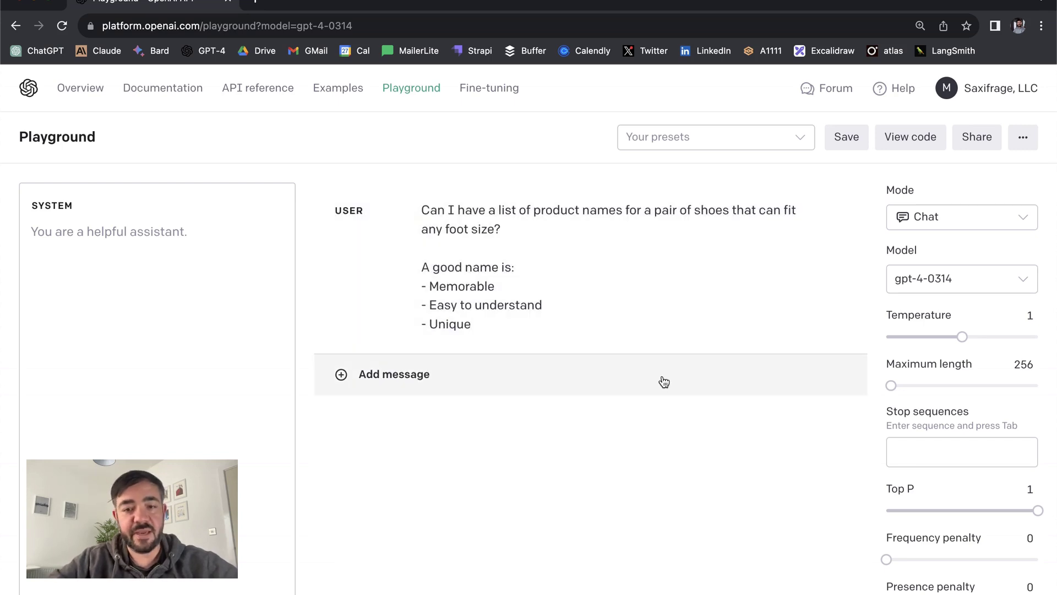
{"action": "left_click", "coordinate": [845, 268]}
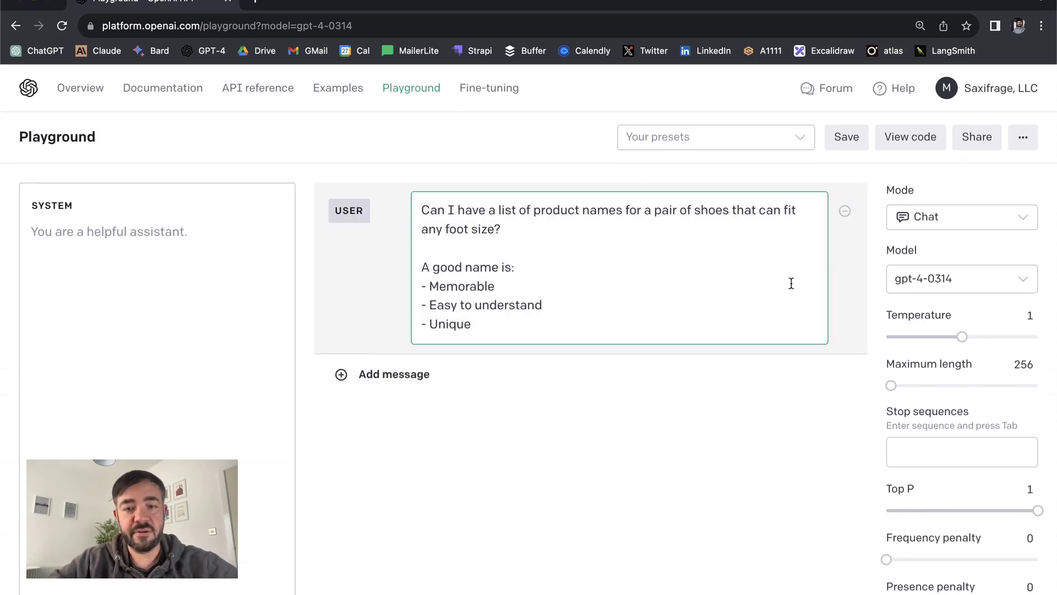
{"action": "key", "text": "Escape"}
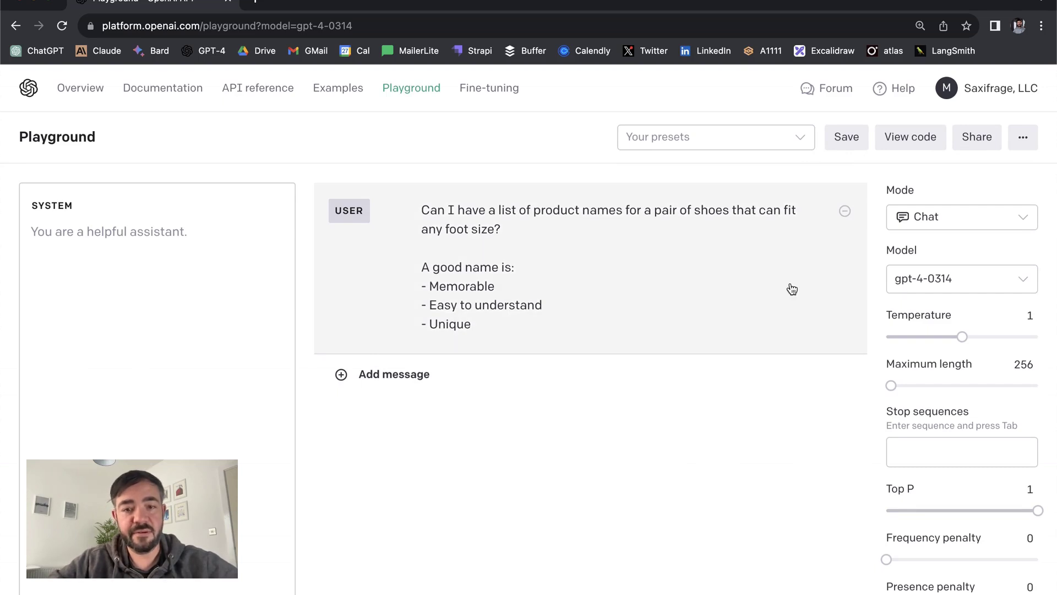
{"action": "key", "text": "super+Return"}
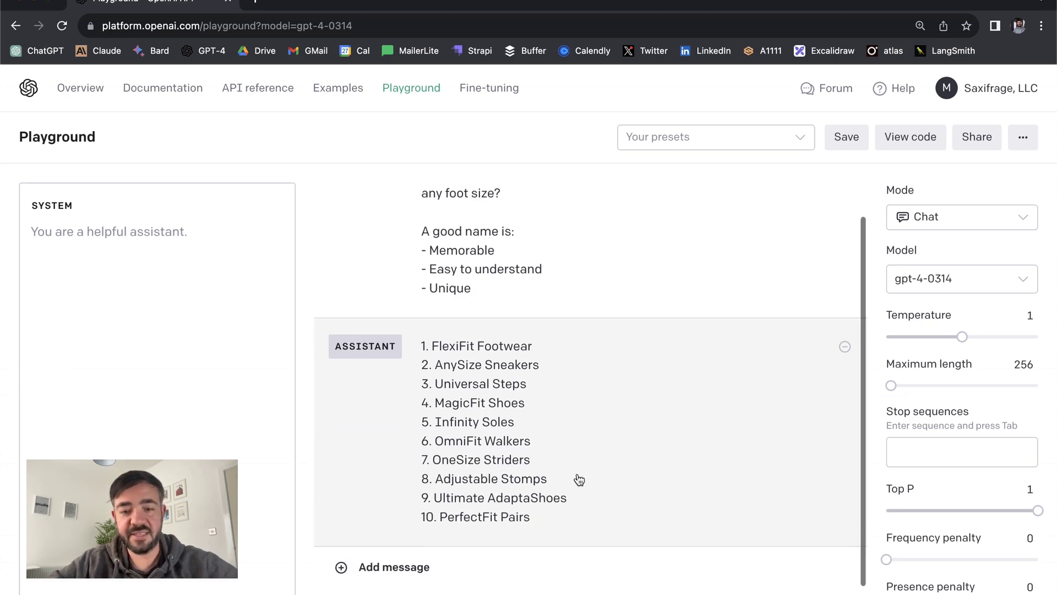
{"action": "scroll", "coordinate": [514, 366], "scroll_direction": "up", "scroll_amount": 1}
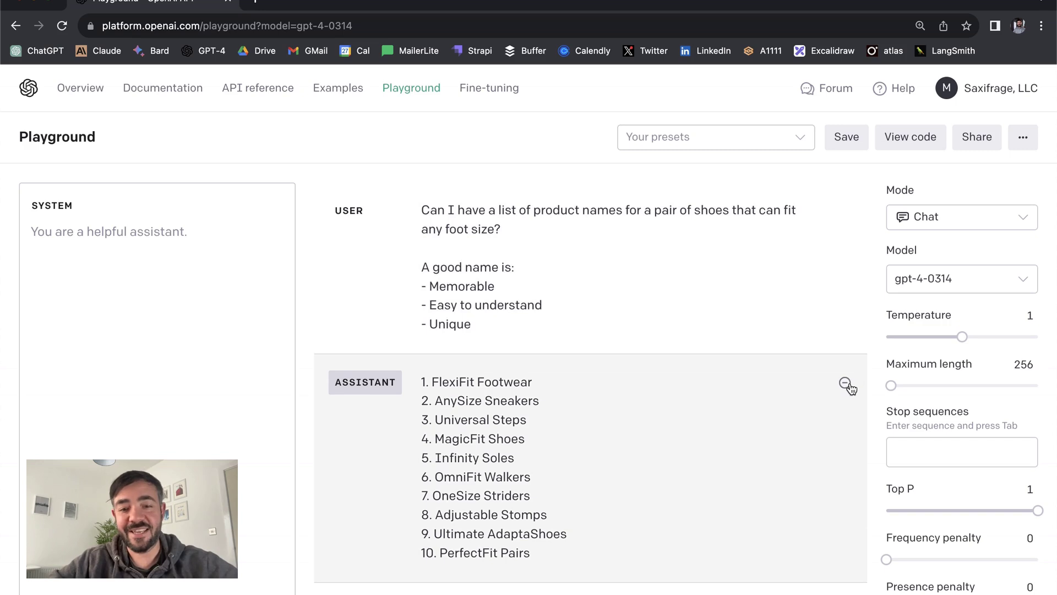
- Delete the latest name list and replace the question with a request for 5 product-naming tips, then submit it
{"action": "left_click", "coordinate": [848, 385]}
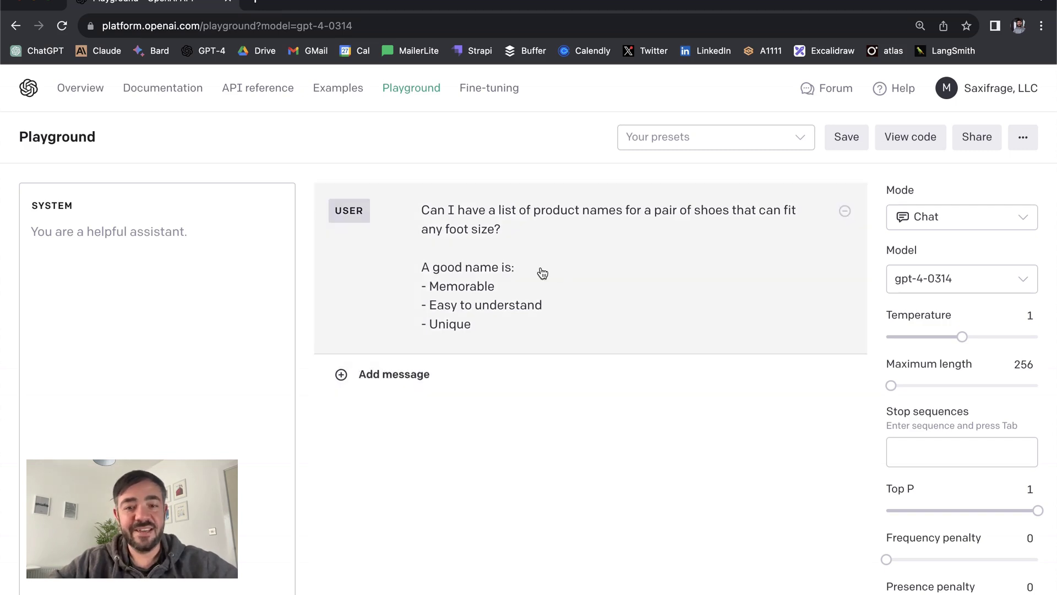
{"action": "left_click", "coordinate": [501, 321]}
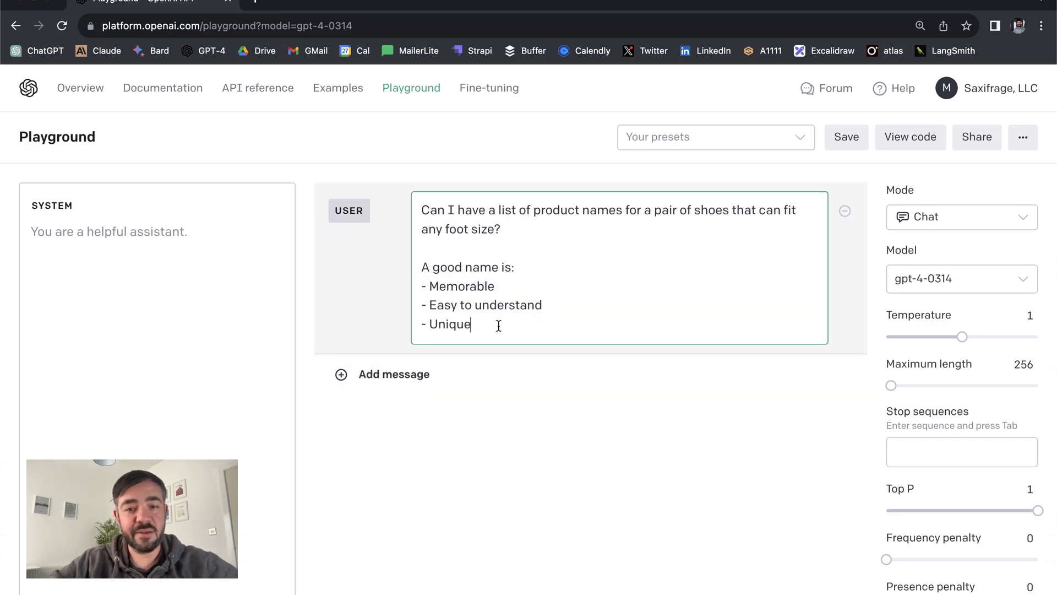
{"action": "left_click_drag", "start_coordinate": [484, 327], "coordinate": [385, 199]}
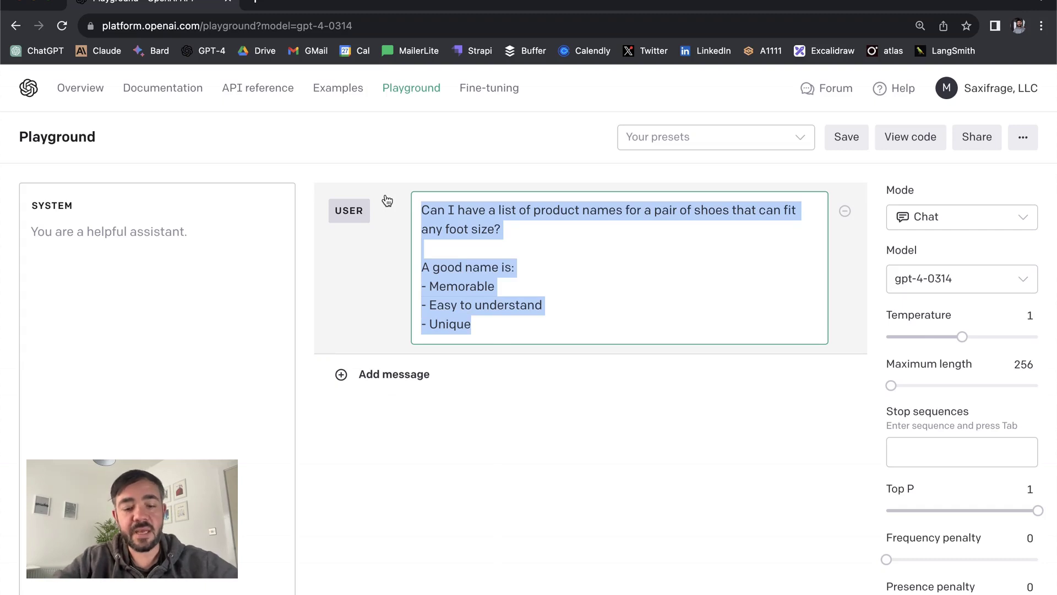
{"action": "type", "text": "Can you give me some advic"}
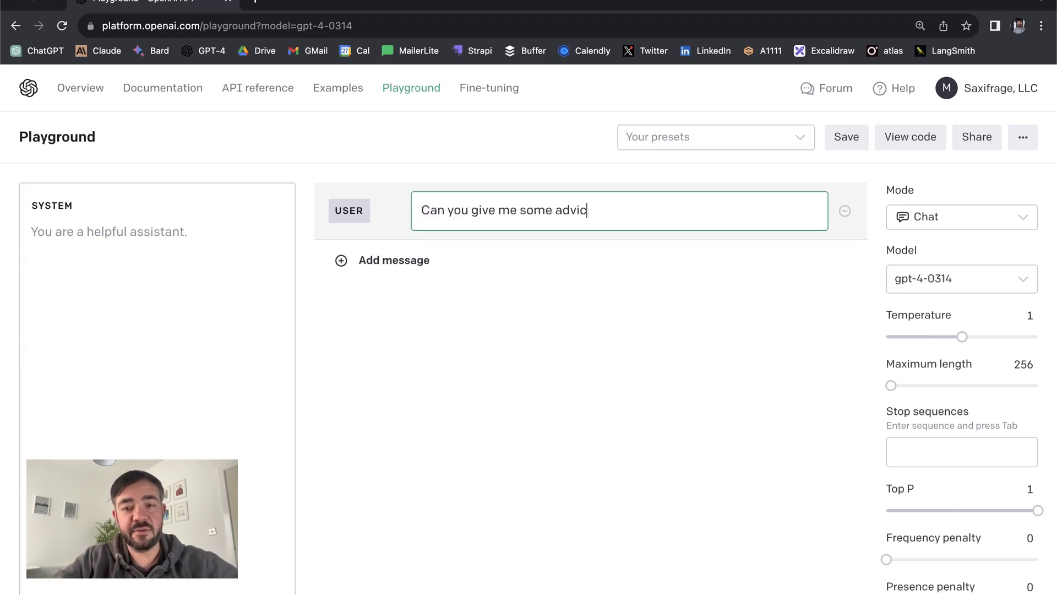
{"action": "key", "text": "BackSpace"}
{"action": "key", "text": "BackSpace"}
{"action": "key", "text": "BackSpace"}
{"action": "key", "text": "BackSpace"}
{"action": "key", "text": "BackSpace"}
{"action": "key", "text": "BackSpace"}
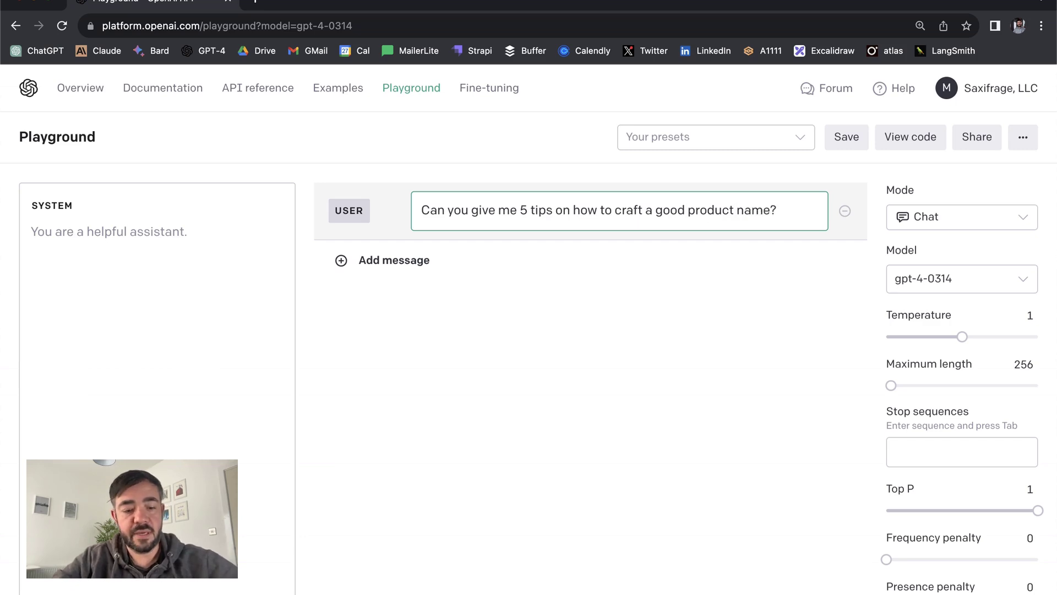
{"action": "key", "text": "Return"}
{"action": "key", "text": "BackSpace"}
{"action": "key", "text": "super+Return"}
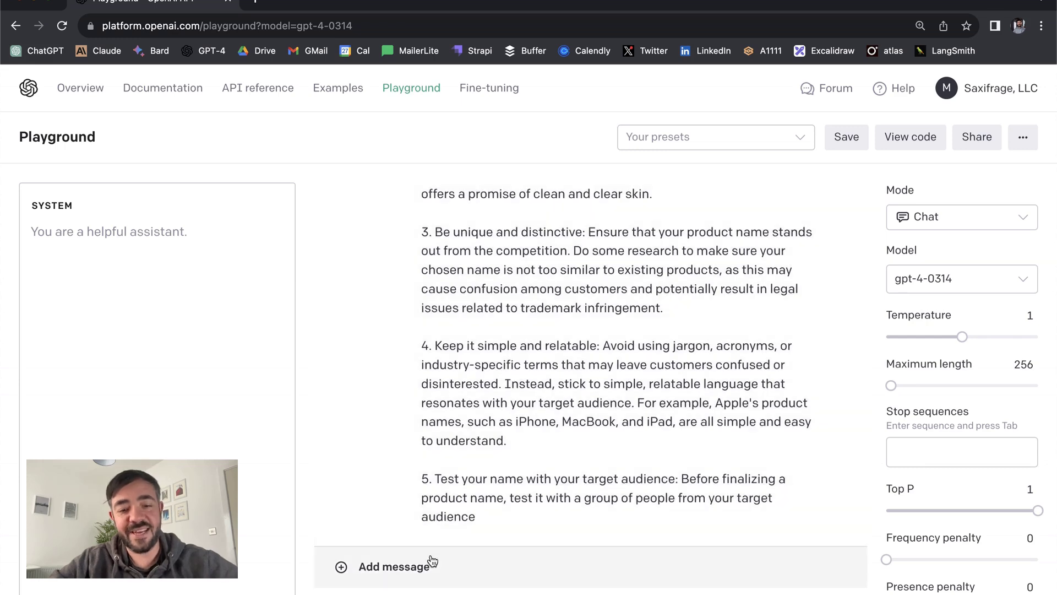
- Send a follow-up asking for shoe names that fit any size and review the ten-name reply
{"action": "left_click", "coordinate": [397, 567]}
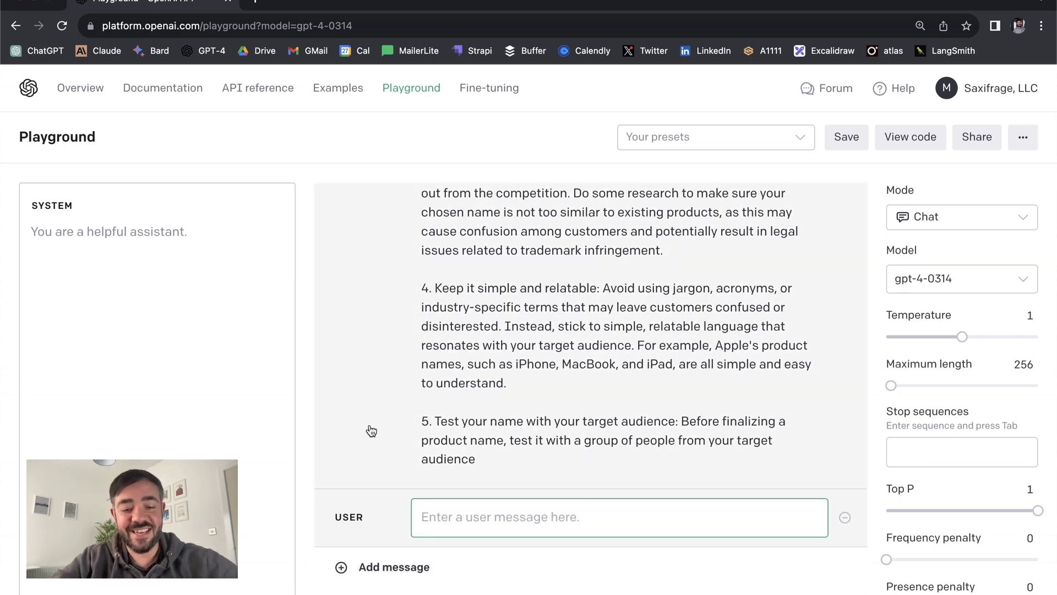
{"action": "type", "text": "Can I have a list of produ"}
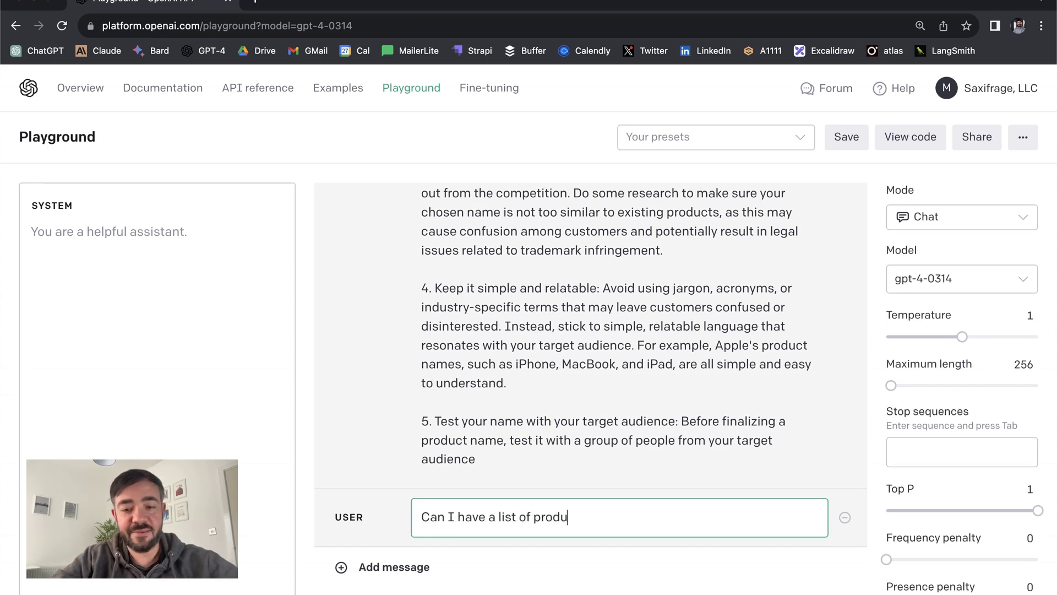
{"action": "type", "text": "ames that fit"}
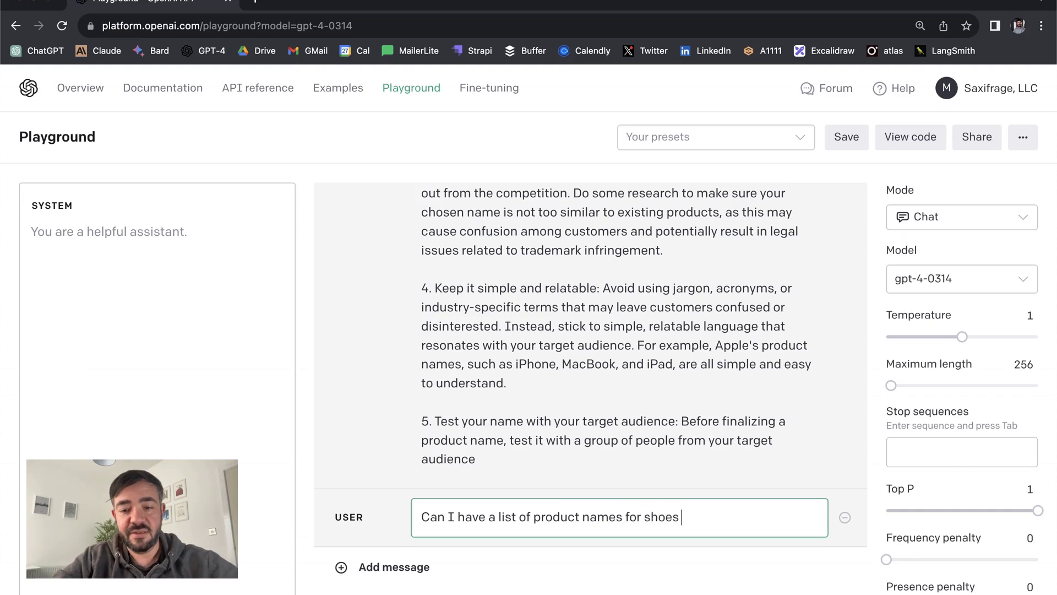
{"action": "type", "text": " that fit any shoe size?"}
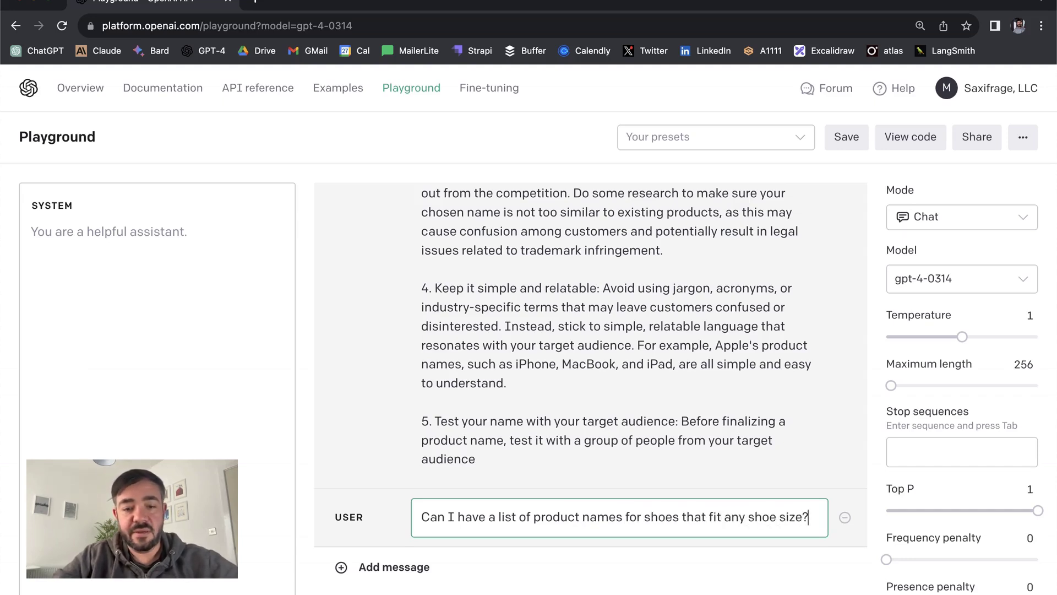
{"action": "key", "text": "Return"}
{"action": "key", "text": "BackSpace"}
{"action": "left_click", "coordinate": [368, 429]}
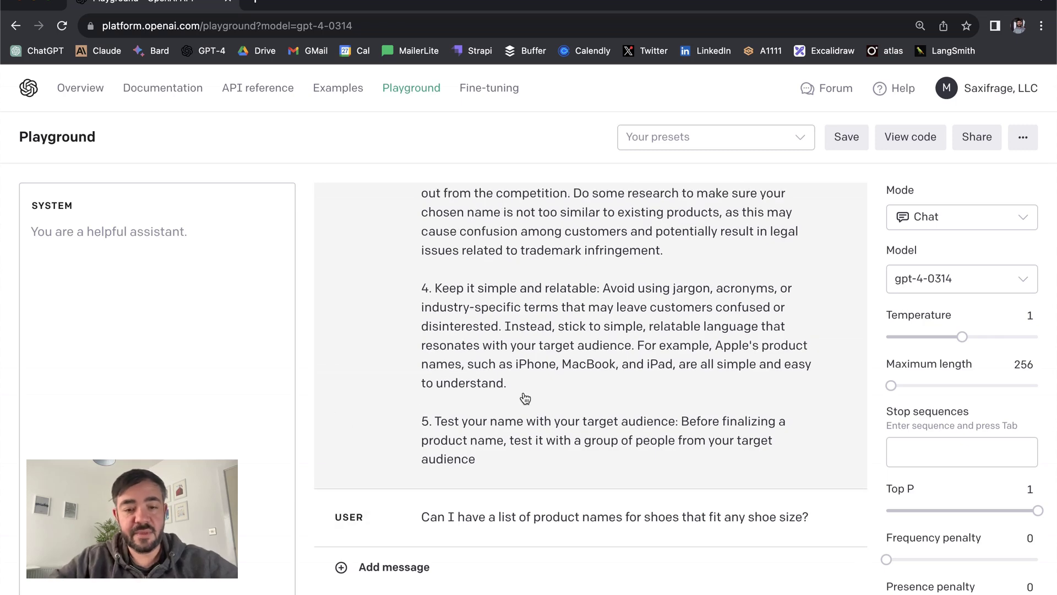
{"action": "key", "text": "ctrl+Return"}
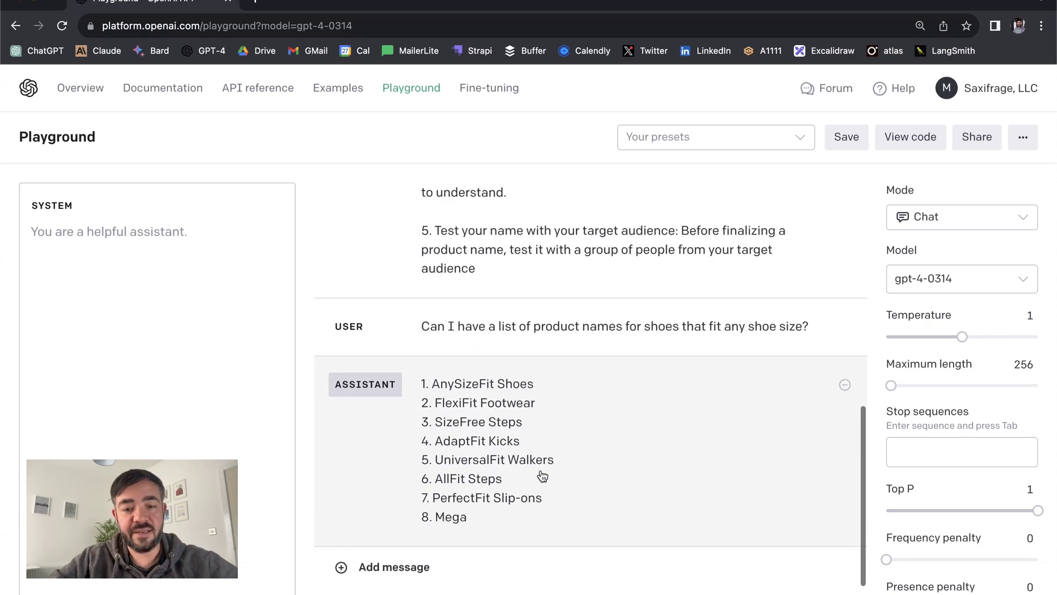
{"action": "scroll", "coordinate": [522, 385], "scroll_direction": "up", "scroll_amount": 2}
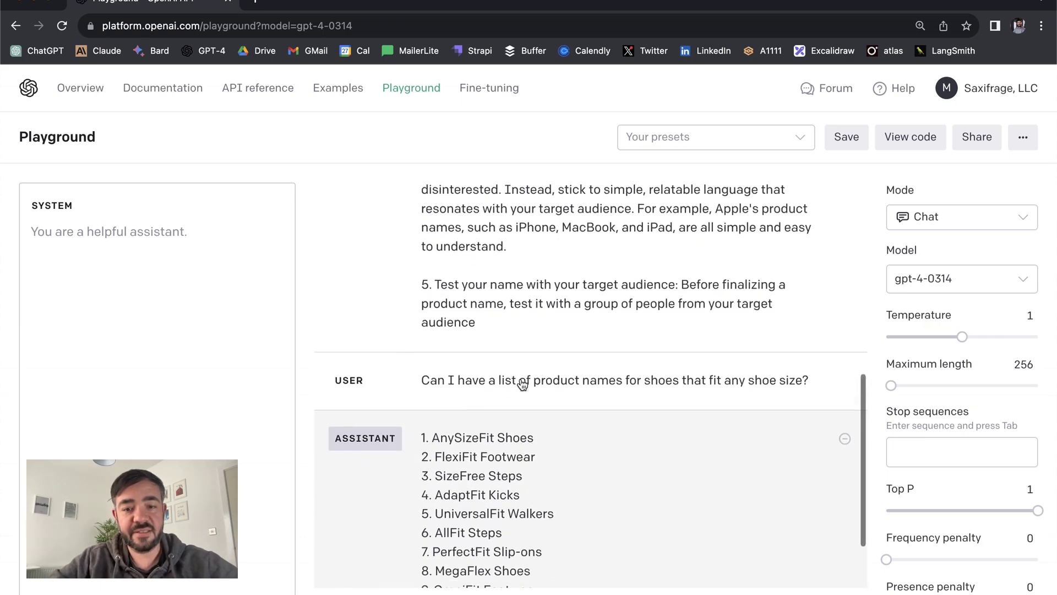
{"action": "scroll", "coordinate": [522, 384], "scroll_direction": "down", "scroll_amount": 3}
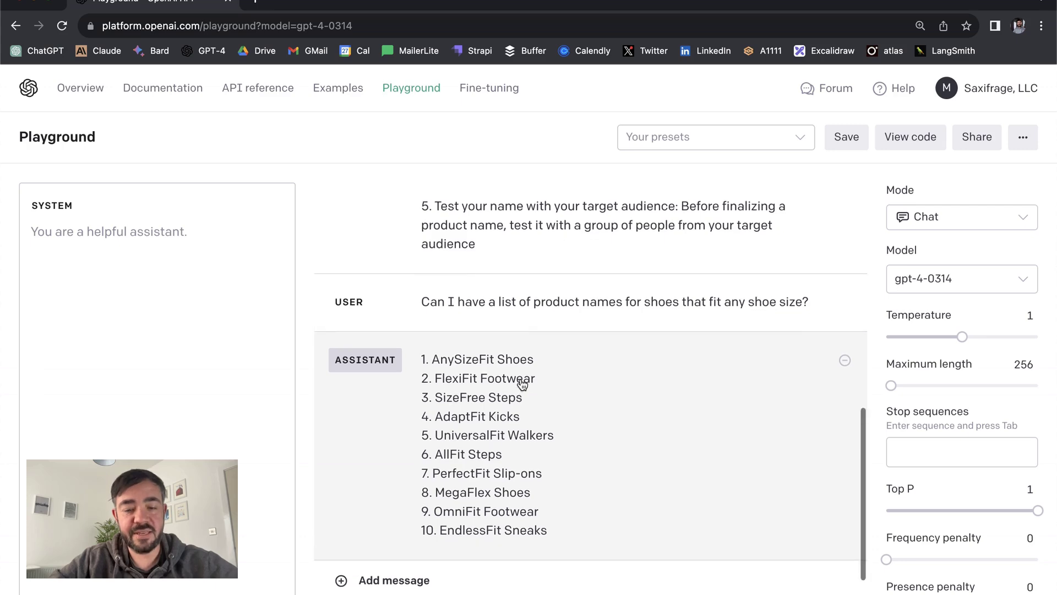
{"action": "scroll", "coordinate": [522, 385], "scroll_direction": "up", "scroll_amount": 10}
{"action": "scroll", "coordinate": [447, 429], "scroll_direction": "down", "scroll_amount": 5}
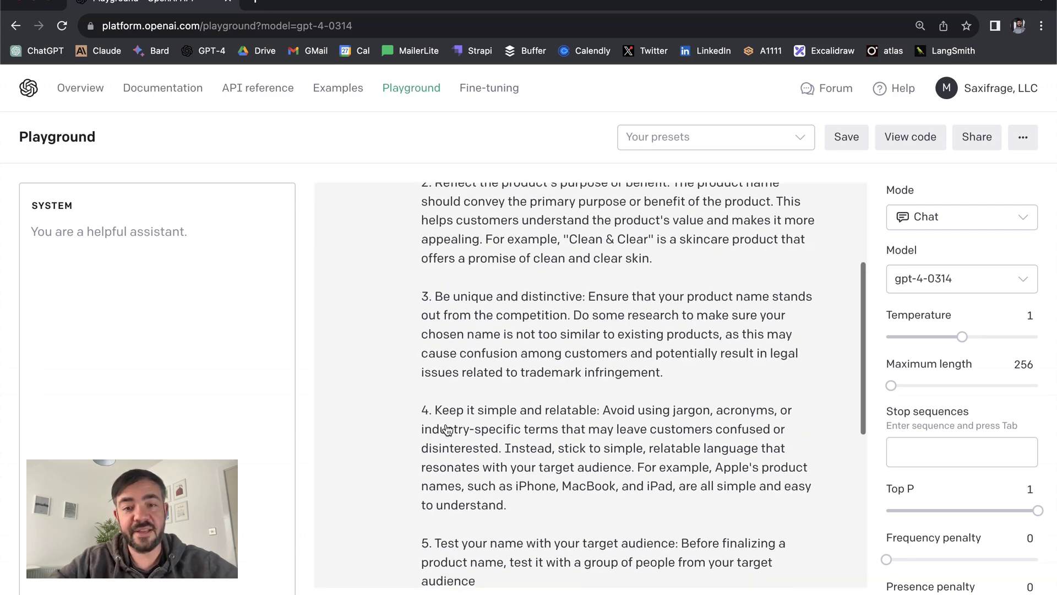
{"action": "scroll", "coordinate": [447, 429], "scroll_direction": "up", "scroll_amount": 5}
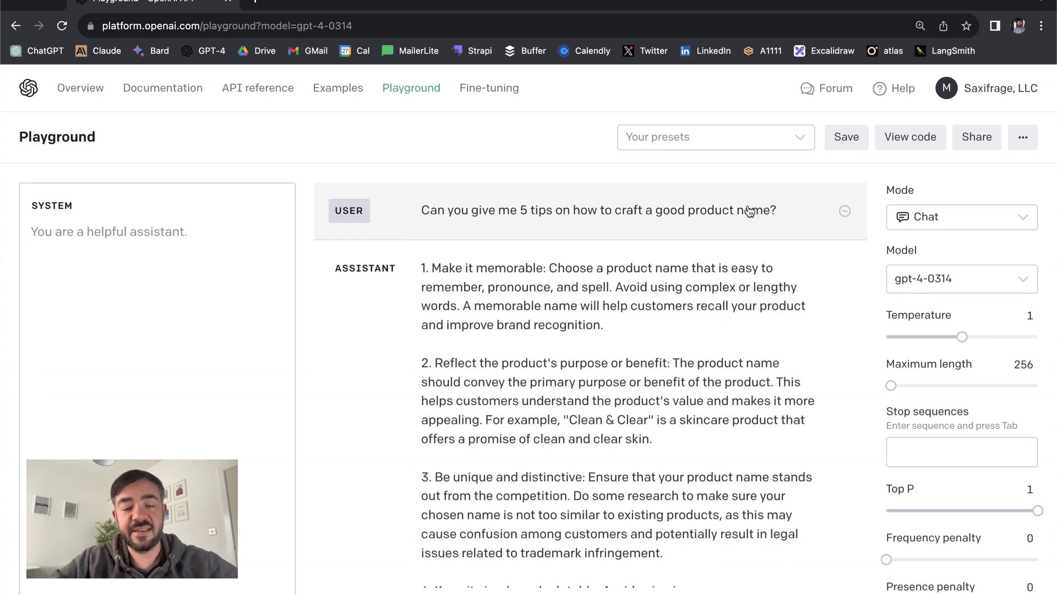
{"action": "scroll", "coordinate": [420, 427], "scroll_direction": "down", "scroll_amount": 7}
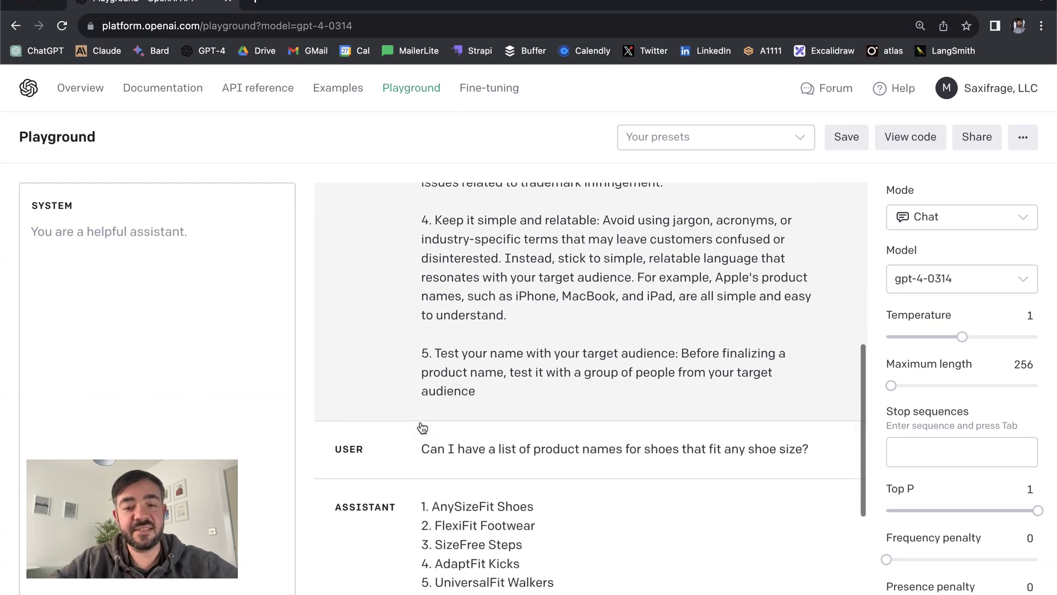
{"action": "scroll", "coordinate": [422, 428], "scroll_direction": "down", "scroll_amount": 3}
{"action": "scroll", "coordinate": [551, 481], "scroll_direction": "up", "scroll_amount": 2}
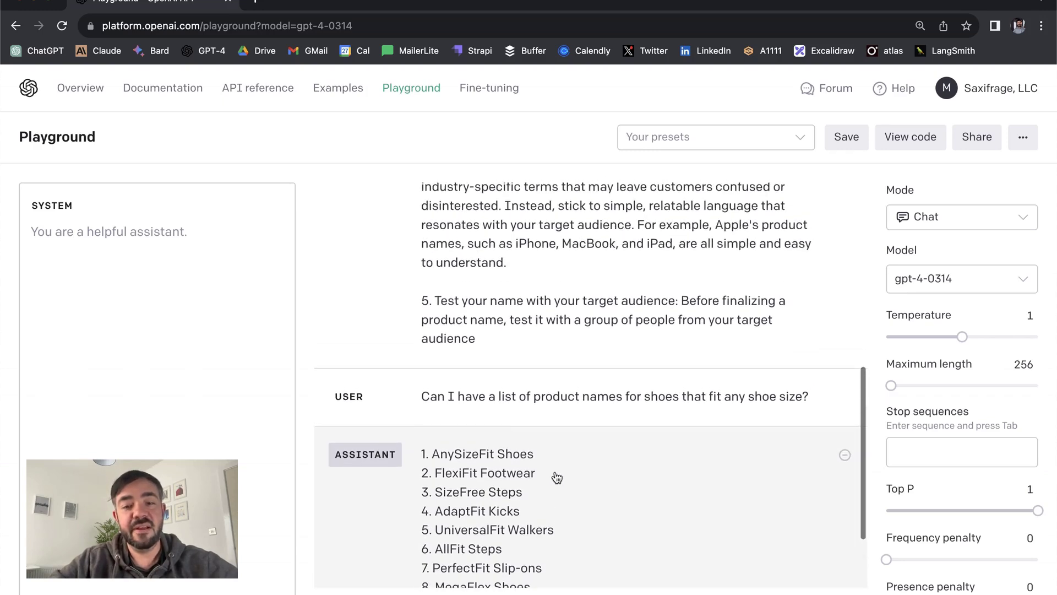
- Prefix the shoe question with 'Using this advice,' and lowercase its opening 'can'
{"action": "left_click", "coordinate": [554, 398]}
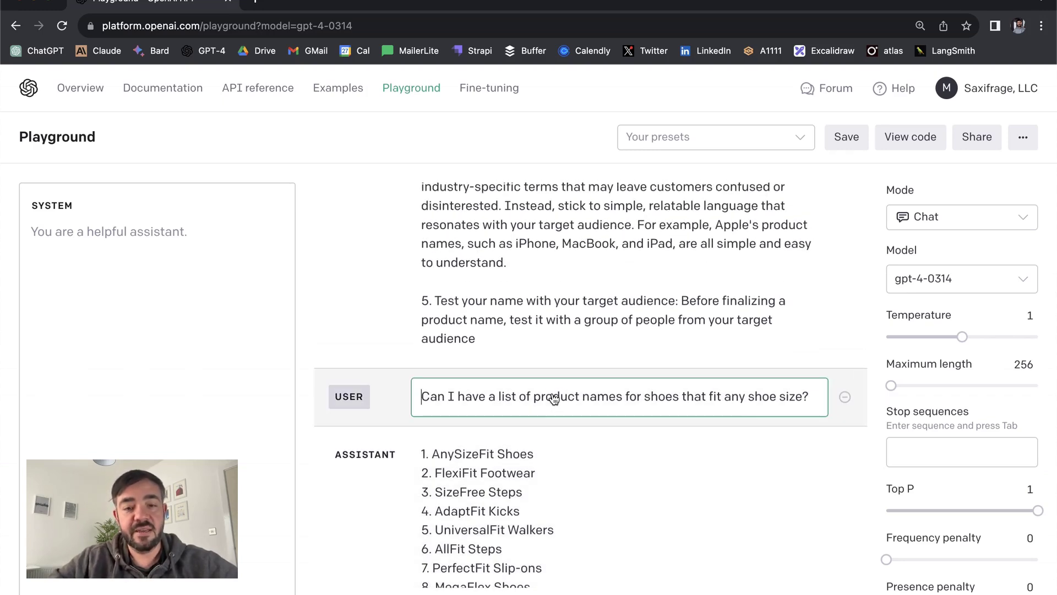
{"action": "scroll", "coordinate": [554, 398], "scroll_direction": "down", "scroll_amount": 3}
{"action": "type", "text": "Using th"}
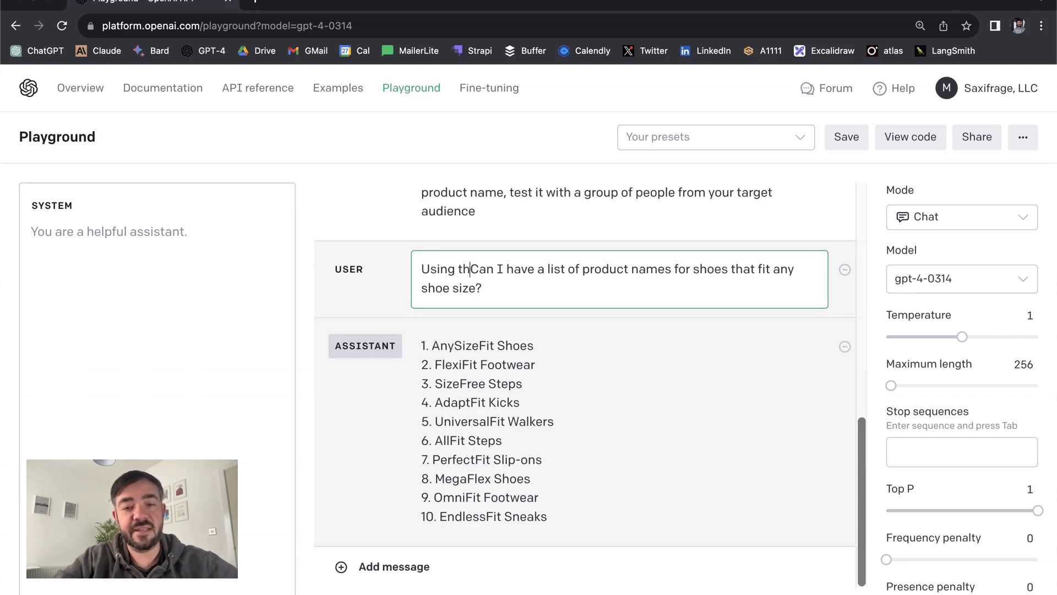
{"action": "type", "text": "is adivCan I have a li"}
{"action": "key", "text": "BackSpace"}
{"action": "key", "text": "BackSpace"}
{"action": "type", "text": "iv"}
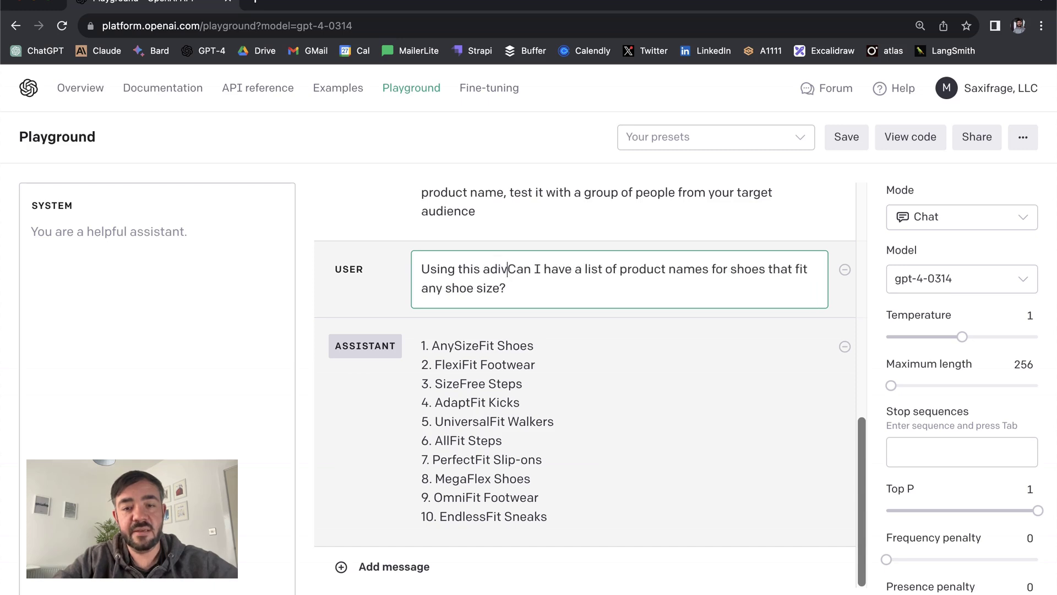
{"action": "key", "text": "BackSpace"}
{"action": "key", "text": "BackSpace"}
{"action": "type", "text": "vice"}
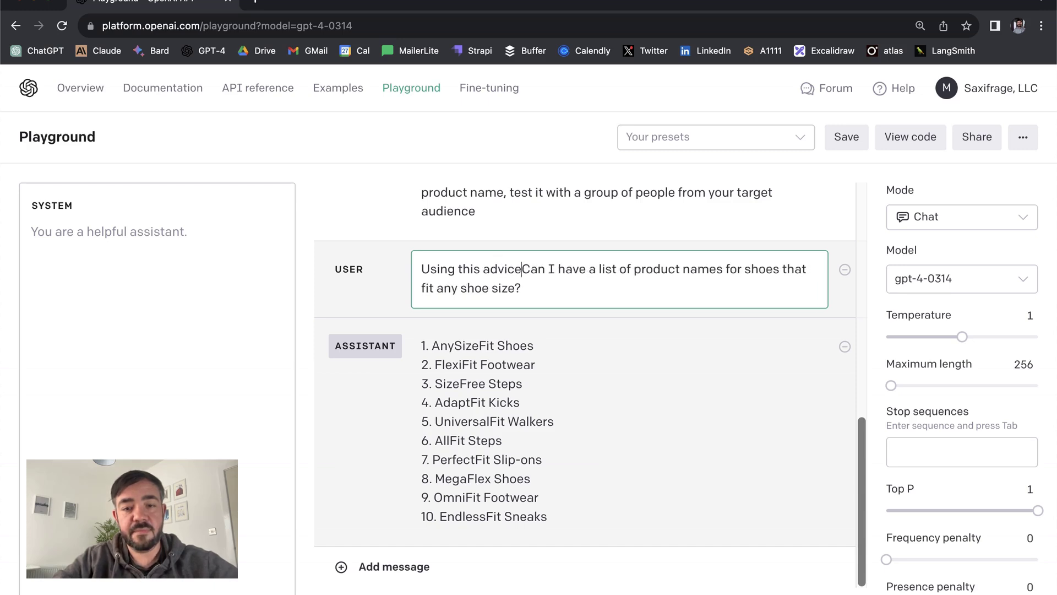
{"action": "type", "text": ","}
{"action": "key", "text": "Delete"}
{"action": "type", "text": "c"}
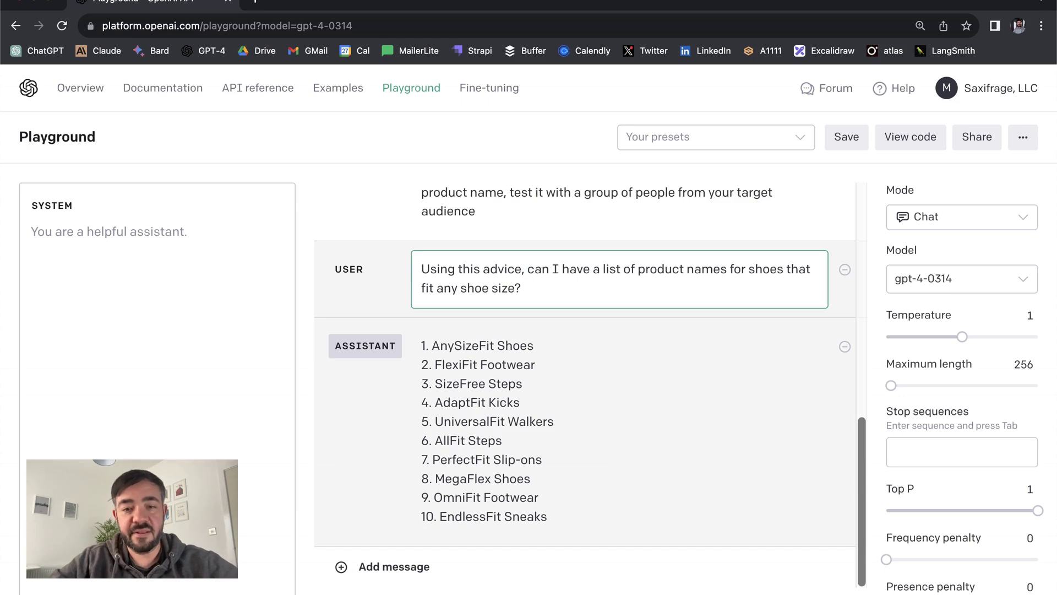
{"action": "key", "text": "Return"}
{"action": "key", "text": "BackSpace"}
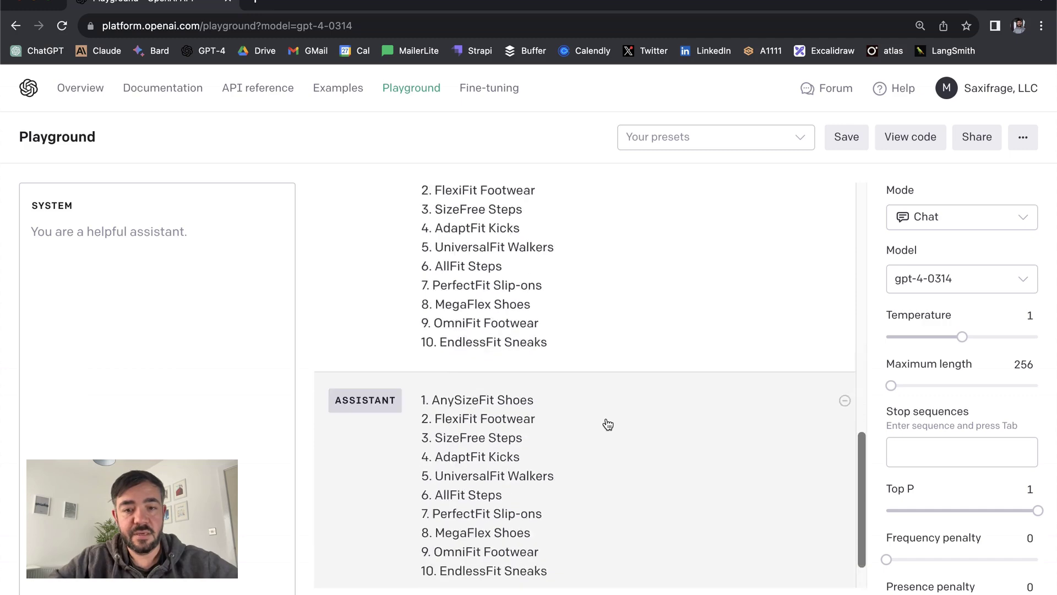
- Remove the old name lists and regenerate, yielding a fresh list from FlexFit Footwear to Sizeless Steps
{"action": "scroll", "coordinate": [582, 431], "scroll_direction": "down", "scroll_amount": 2}
{"action": "left_click", "coordinate": [837, 321]}
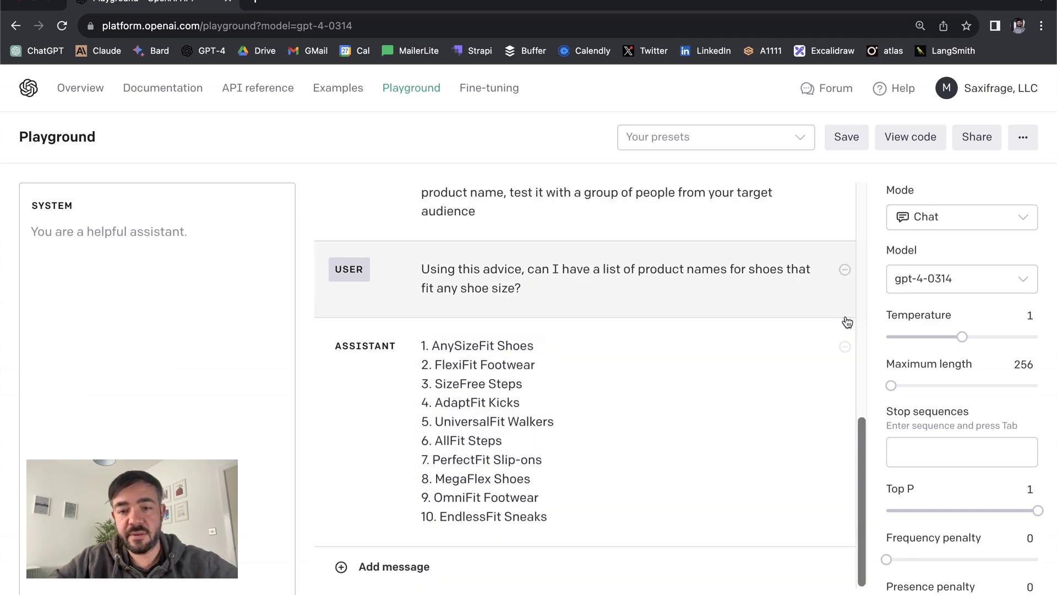
{"action": "left_click", "coordinate": [845, 352]}
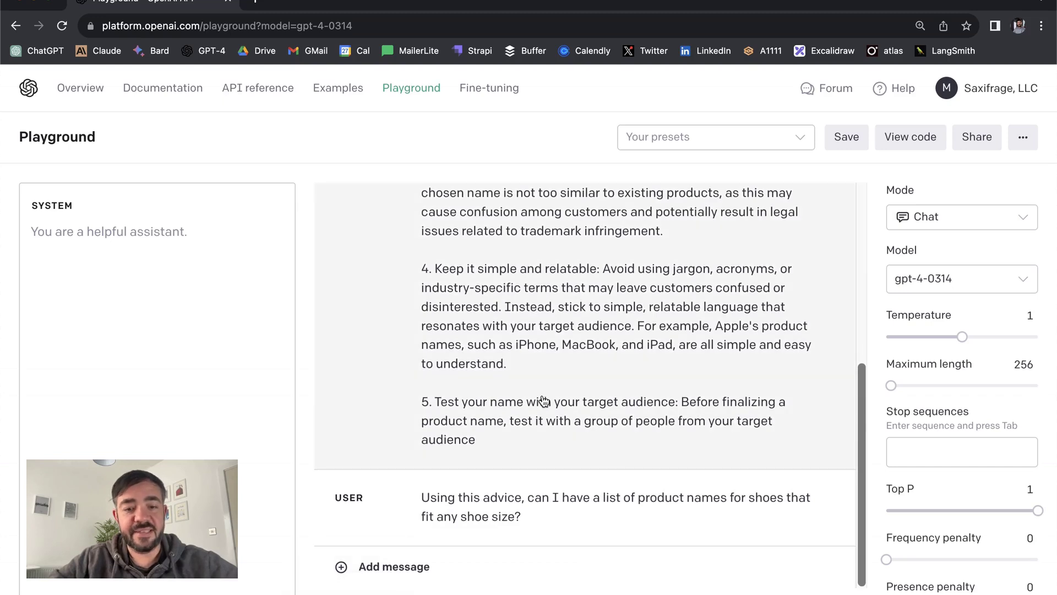
{"action": "key", "text": "ctrl+Return"}
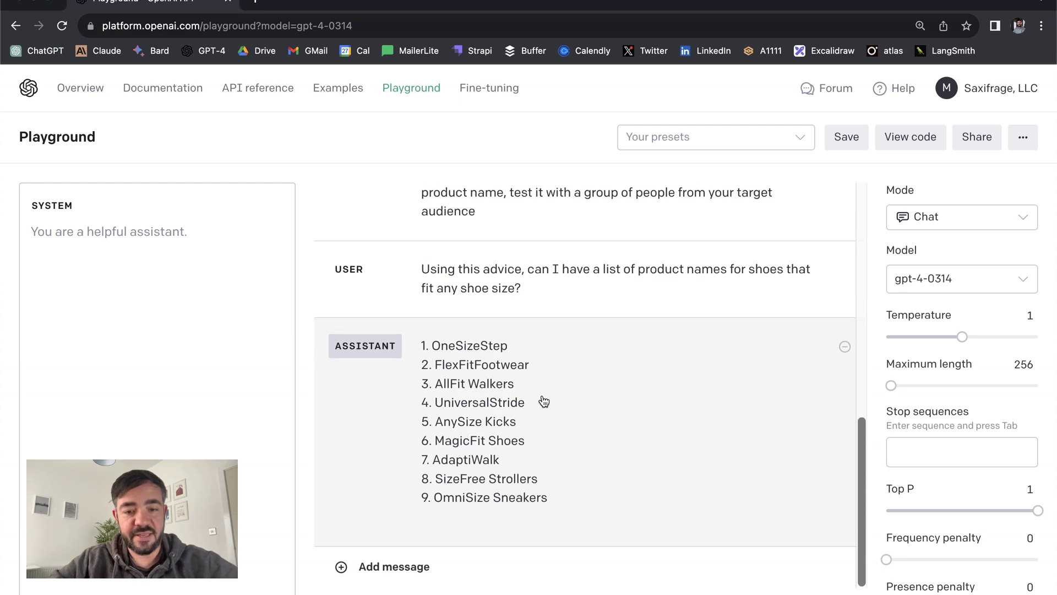
{"action": "scroll", "coordinate": [535, 350], "scroll_direction": "up", "scroll_amount": 6}
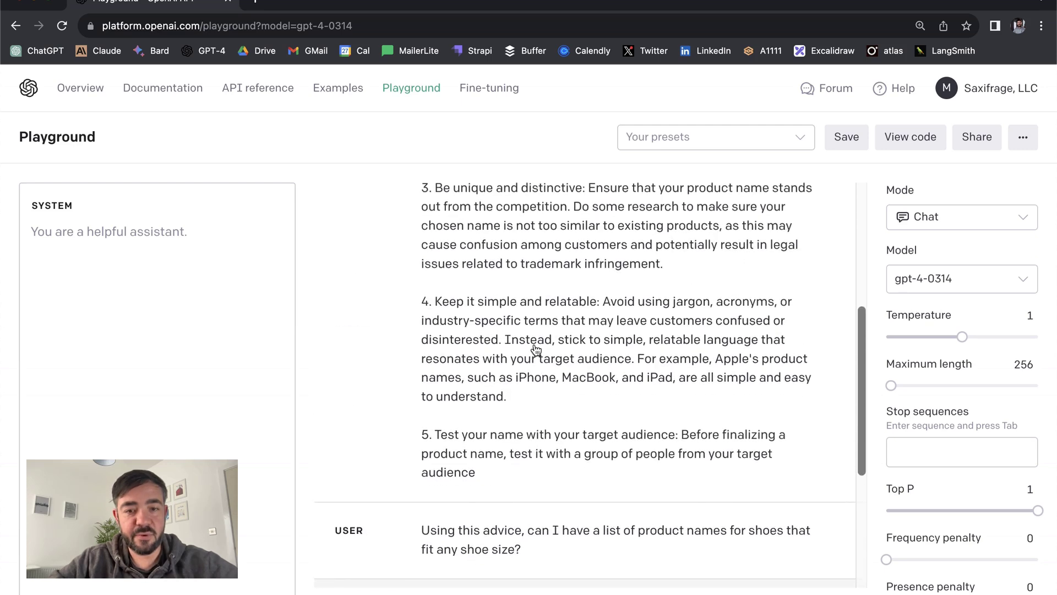
{"action": "scroll", "coordinate": [496, 331], "scroll_direction": "up", "scroll_amount": 2}
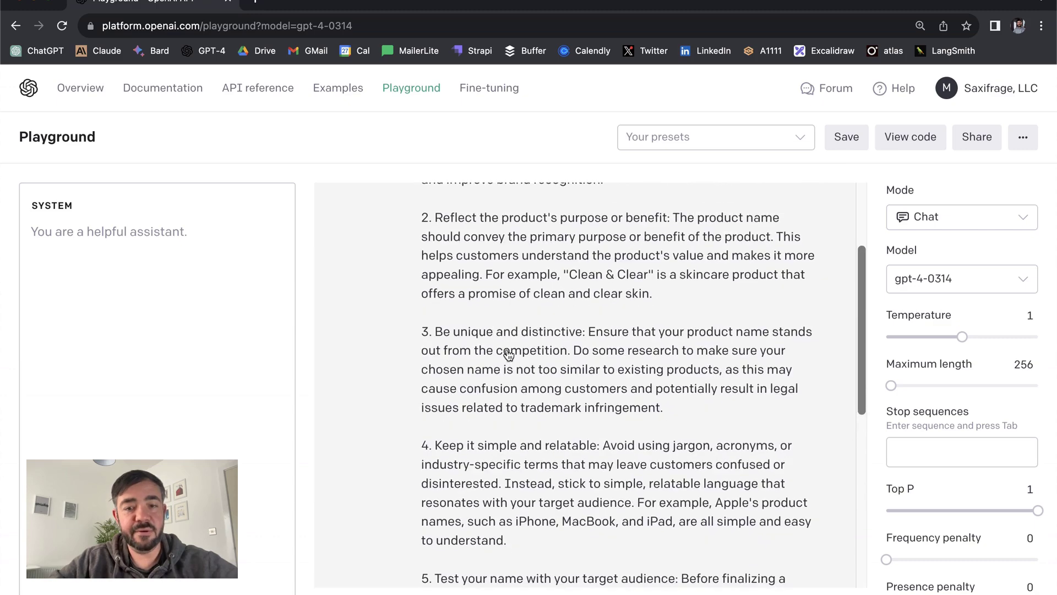
{"action": "scroll", "coordinate": [505, 354], "scroll_direction": "down", "scroll_amount": 2}
{"action": "scroll", "coordinate": [509, 355], "scroll_direction": "up", "scroll_amount": 1}
{"action": "scroll", "coordinate": [503, 354], "scroll_direction": "down", "scroll_amount": 12}
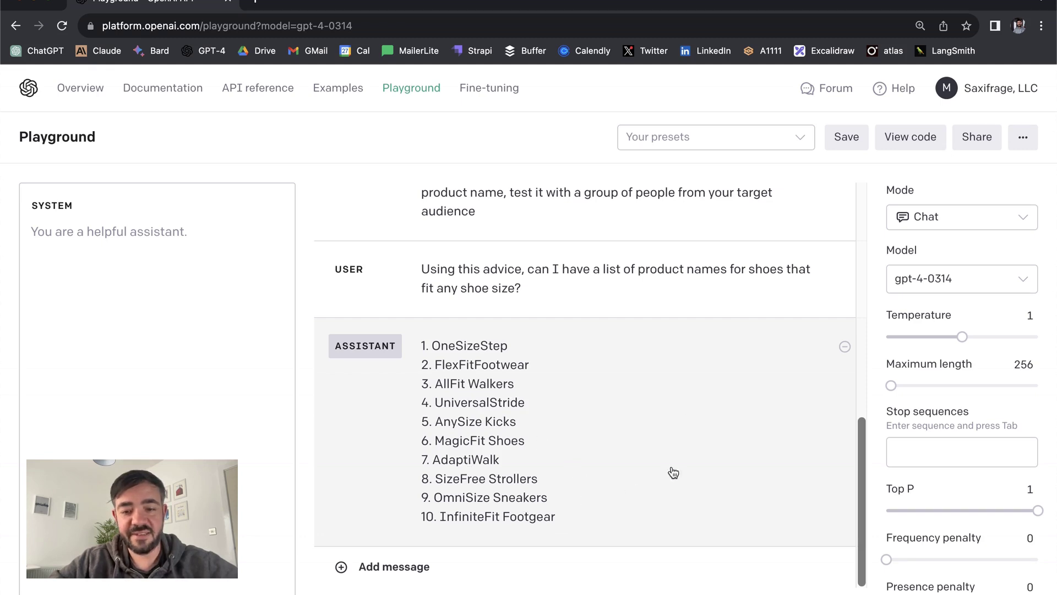
{"action": "left_click", "coordinate": [845, 348]}
{"action": "left_click", "coordinate": [565, 508]}
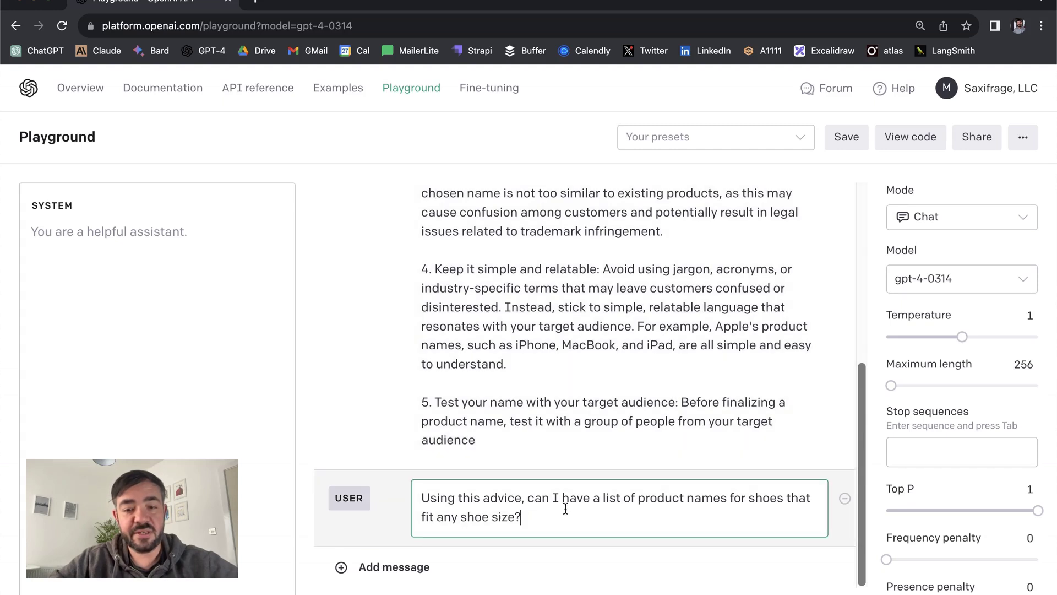
{"action": "key", "text": "super+Return"}
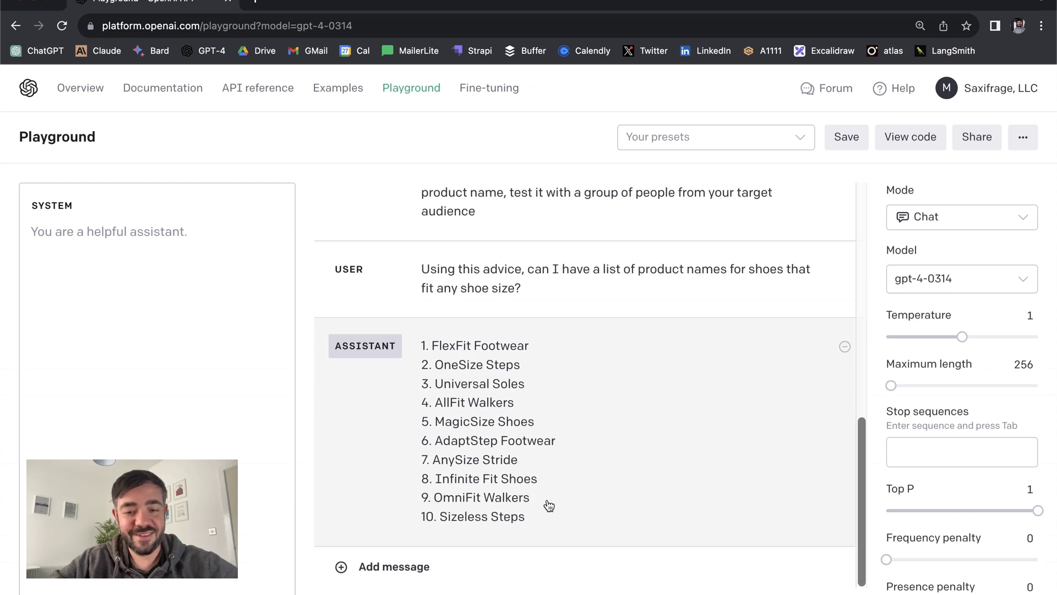
- Add a new user message below the name list reading 'Rate the names based on the 5 tips'
{"action": "left_click", "coordinate": [392, 571]}
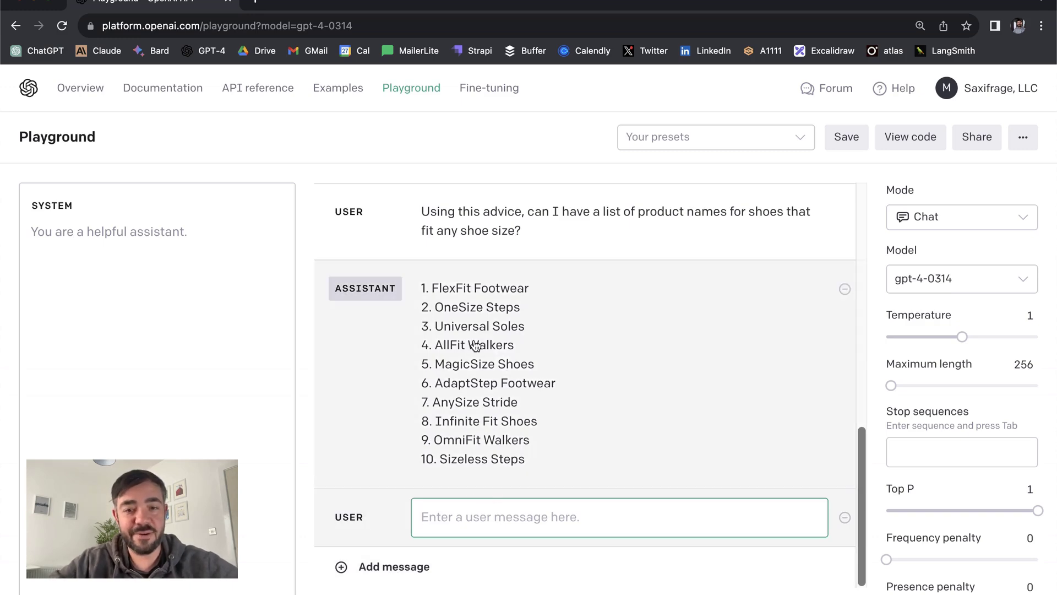
{"action": "scroll", "coordinate": [476, 346], "scroll_direction": "up", "scroll_amount": 6}
{"action": "scroll", "coordinate": [476, 345], "scroll_direction": "up", "scroll_amount": 2}
{"action": "scroll", "coordinate": [517, 398], "scroll_direction": "down", "scroll_amount": 8}
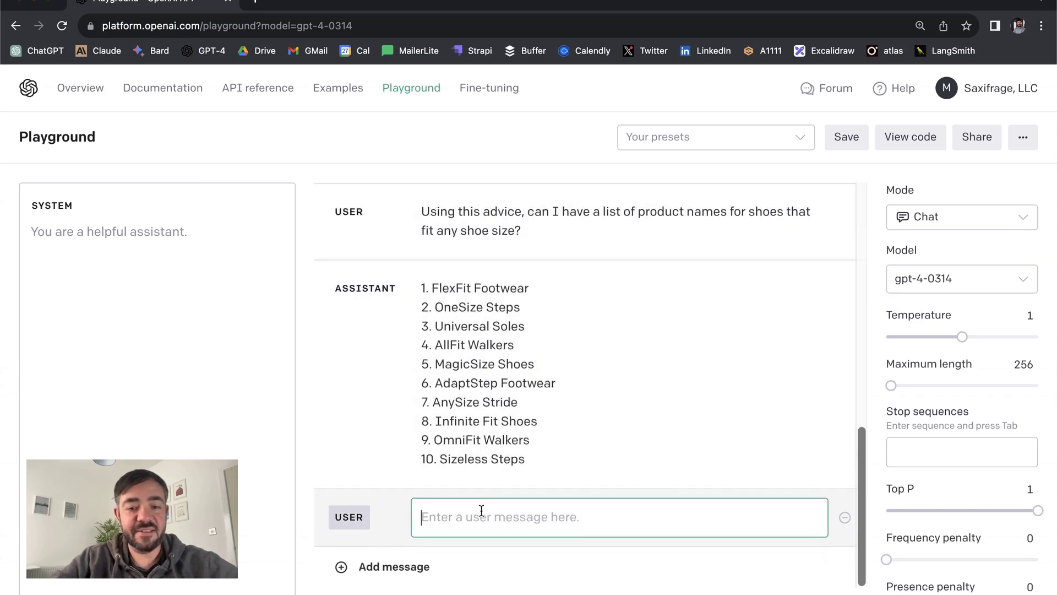
{"action": "left_click", "coordinate": [482, 511]}
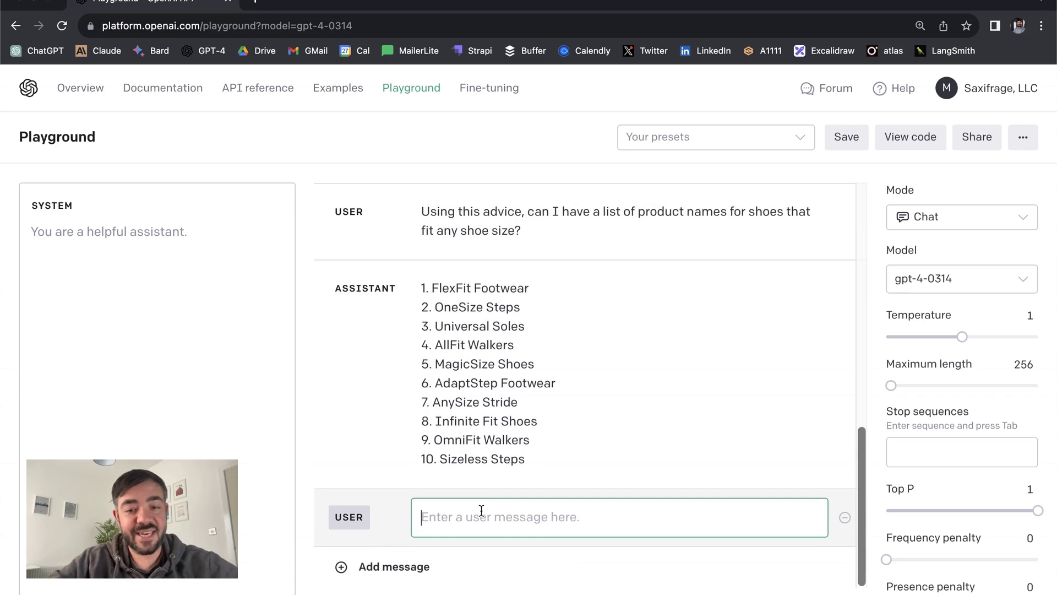
{"action": "type", "text": "Rate the names based on the 5 ti"}
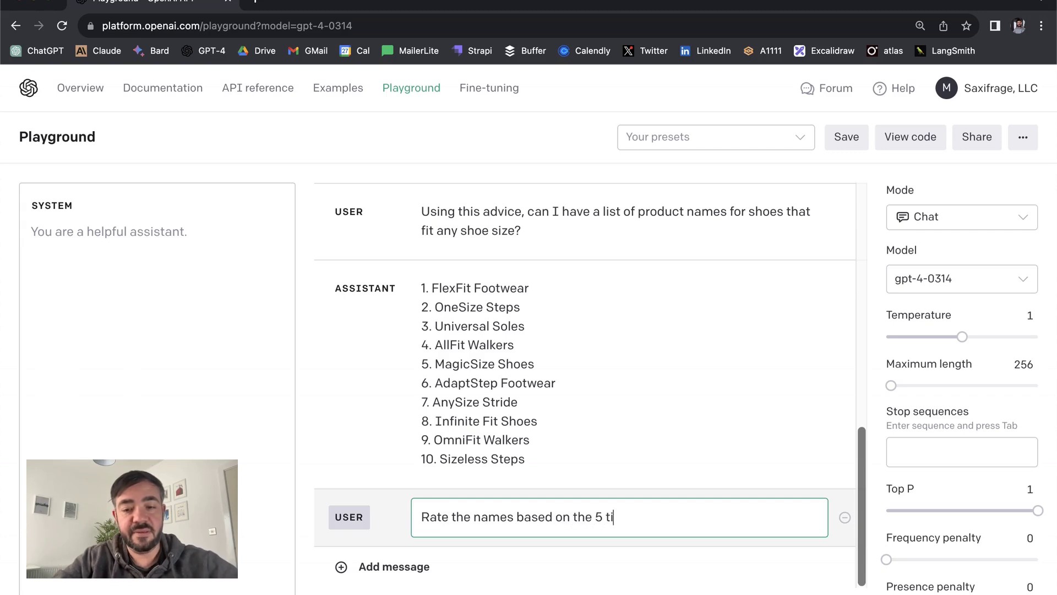
{"action": "type", "text": "ps"}
{"action": "key", "text": "Return"}
{"action": "key", "text": "BackSpace"}
{"action": "key", "text": "Escape"}
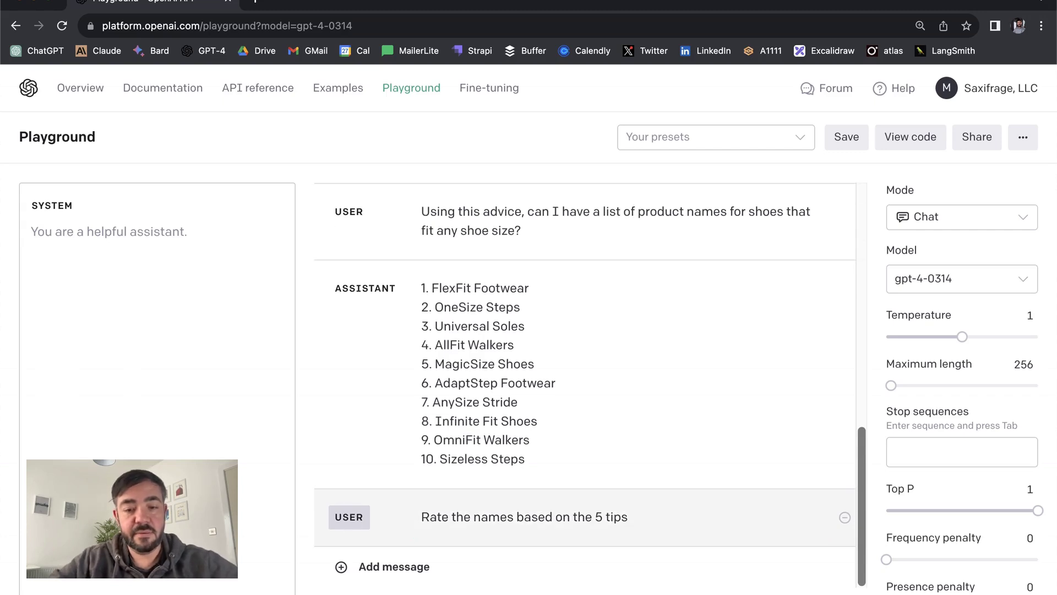